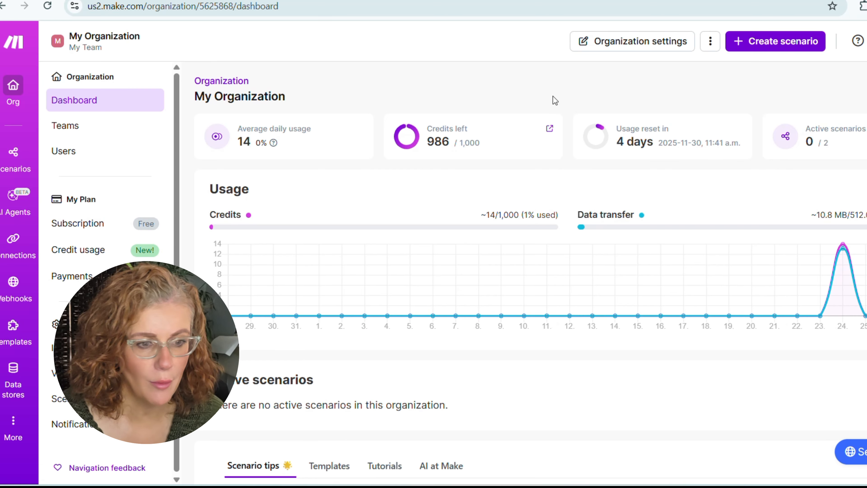
Step: Create a new scenario, search the apps for "verify" and open the Verify (Tailr Made) modules
left_click(760, 42)
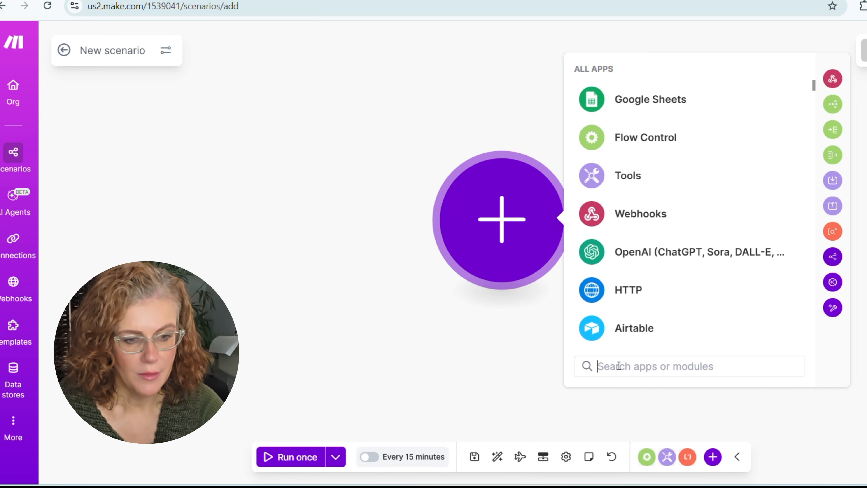
type("ver")
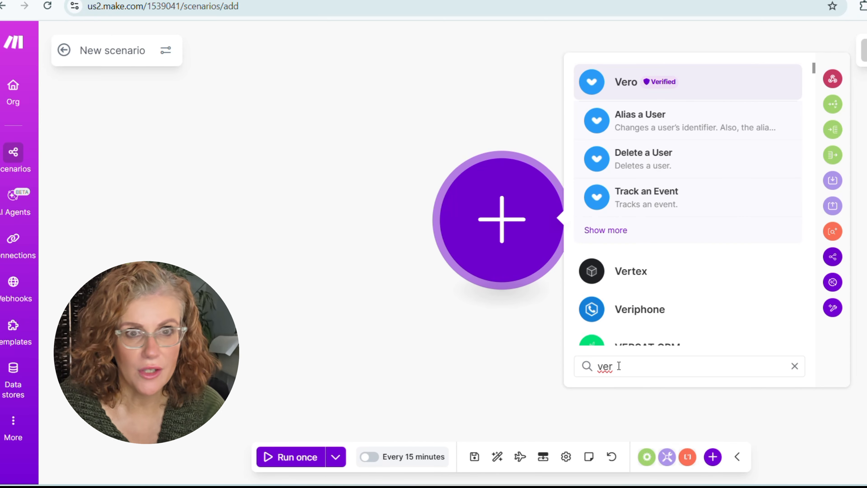
type("i")
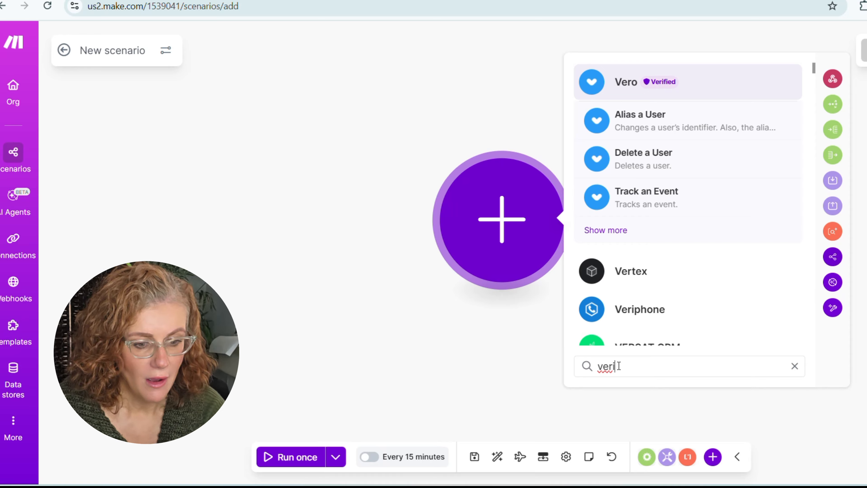
type("fy")
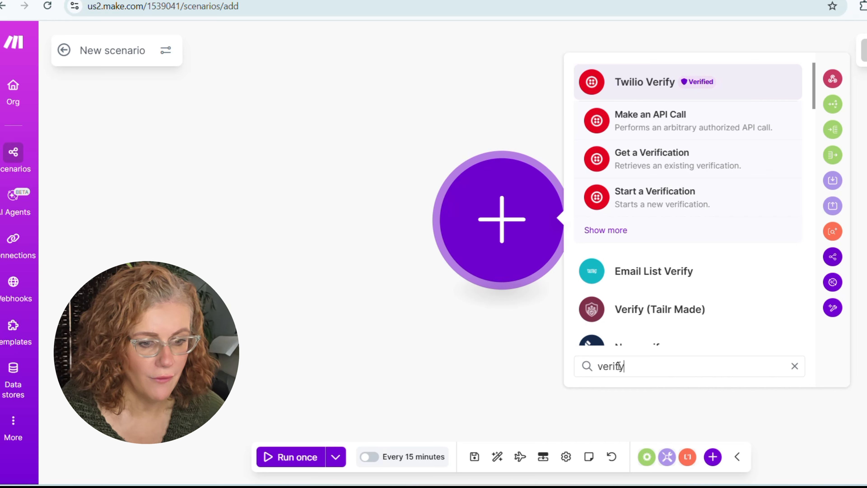
left_click(621, 309)
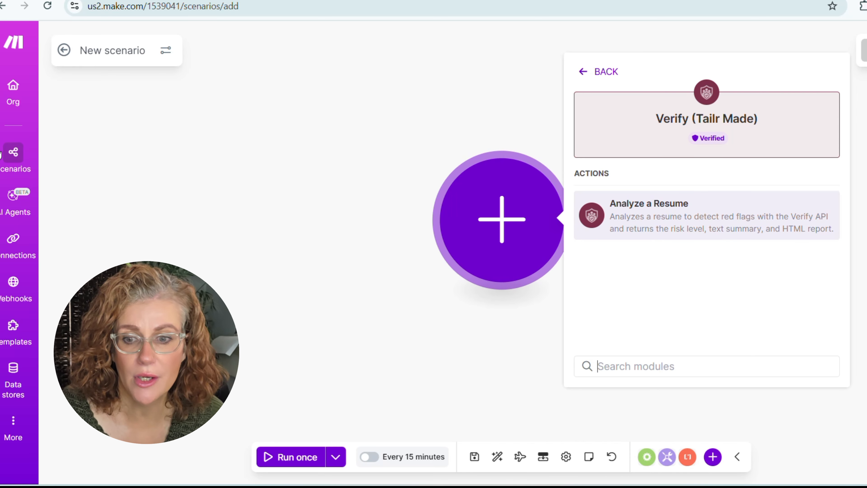
Step: Add the shared Resume Red Flag Validation scenario to the account and assign the existing Dropbox connection to its Download a File module
left_click(7, 51)
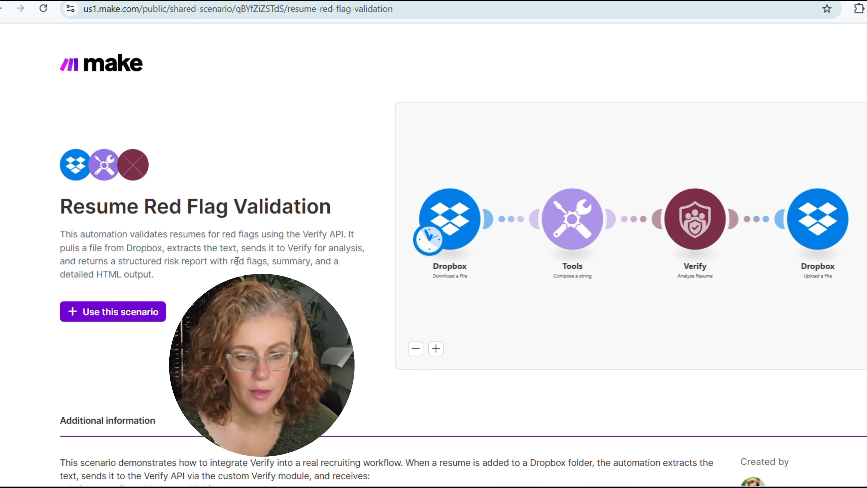
left_click(107, 320)
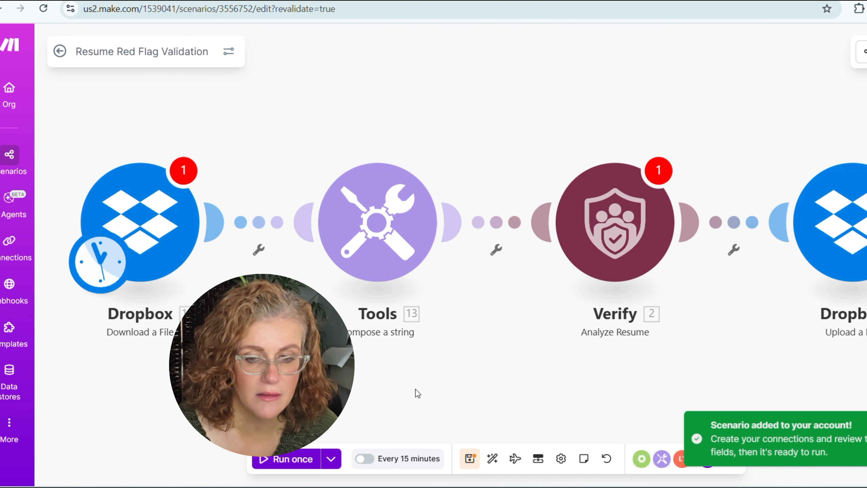
left_click(133, 175)
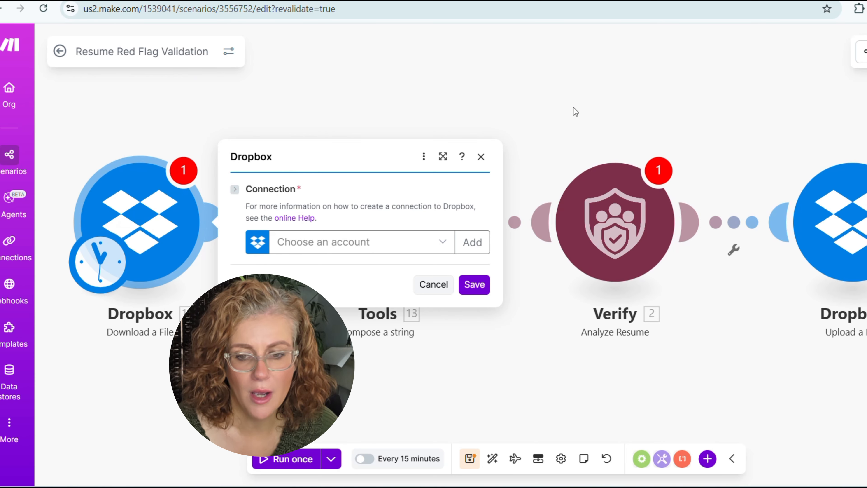
left_click(443, 243)
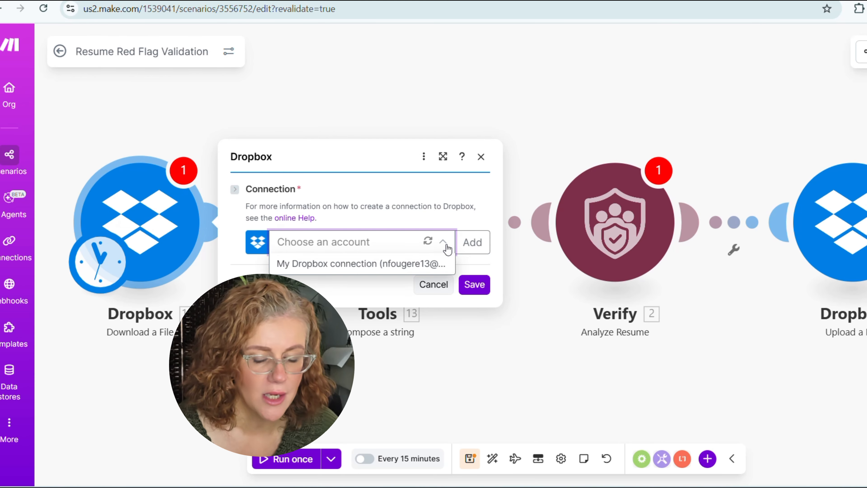
left_click(381, 266)
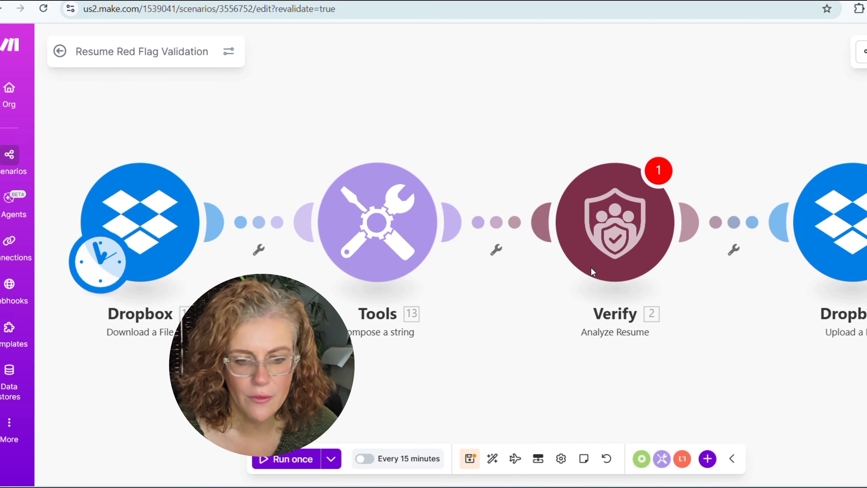
Step: Open the Verify module's connection choice, switch to the Verify Developer Dashboard and log in with the prefilled account credentials
left_click(601, 269)
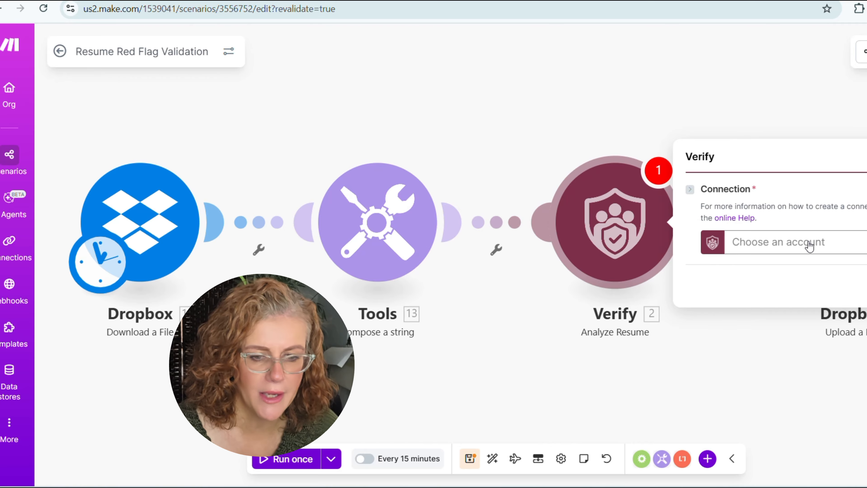
left_click(811, 243)
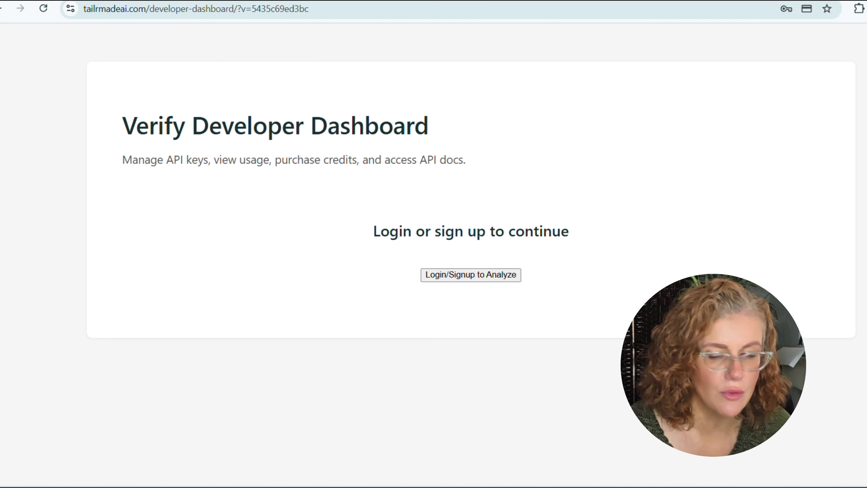
left_click(497, 275)
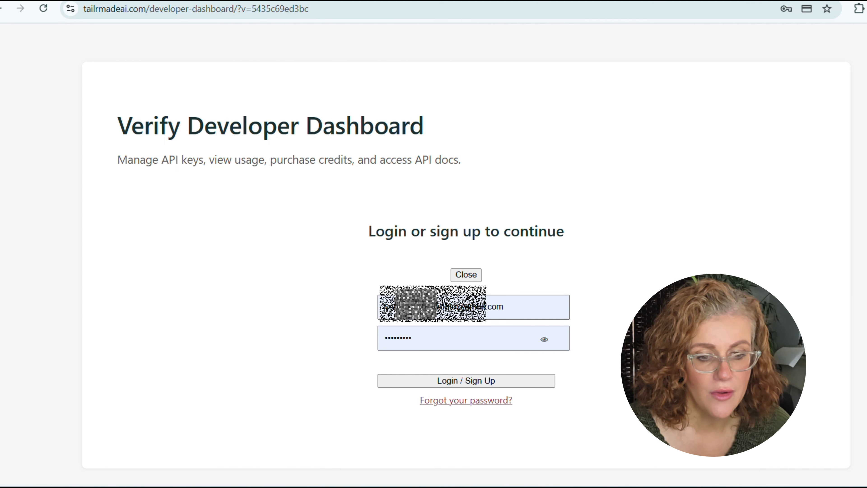
left_click(439, 381)
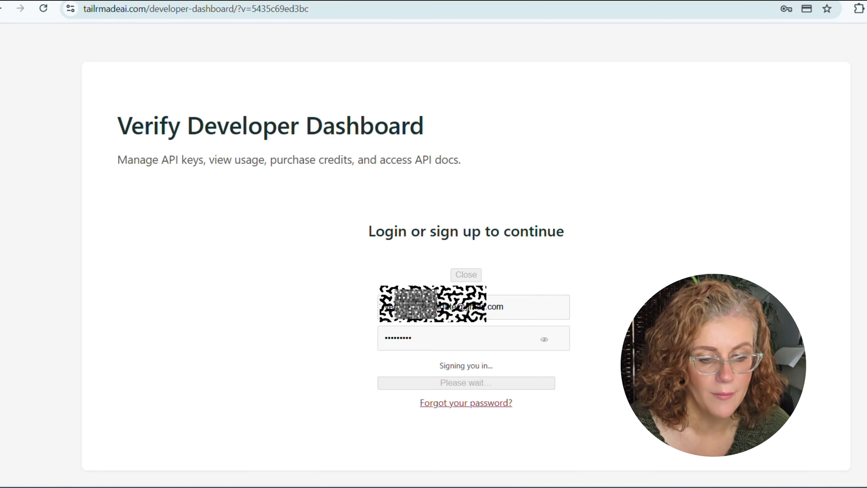
Step: Generate a new API key in the Verify Developer Dashboard and copy it
scroll(570, 309, "down", 2)
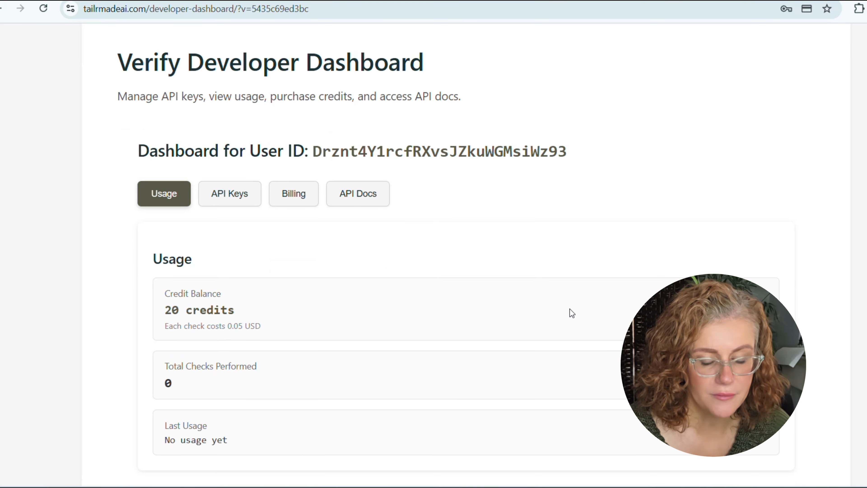
scroll(309, 386, "down", 2)
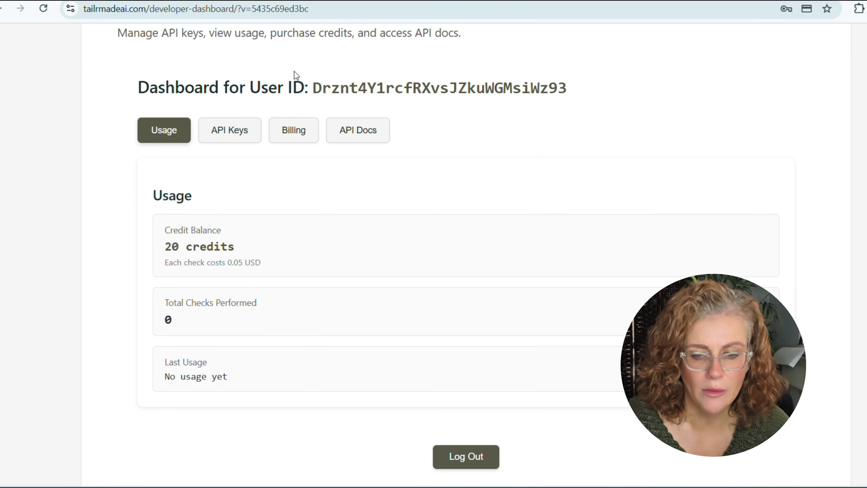
left_click(228, 130)
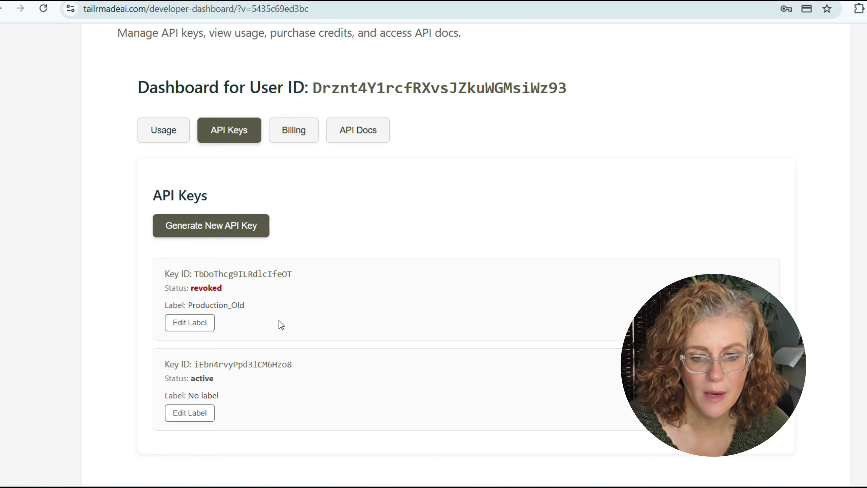
scroll(363, 259, "down", 2)
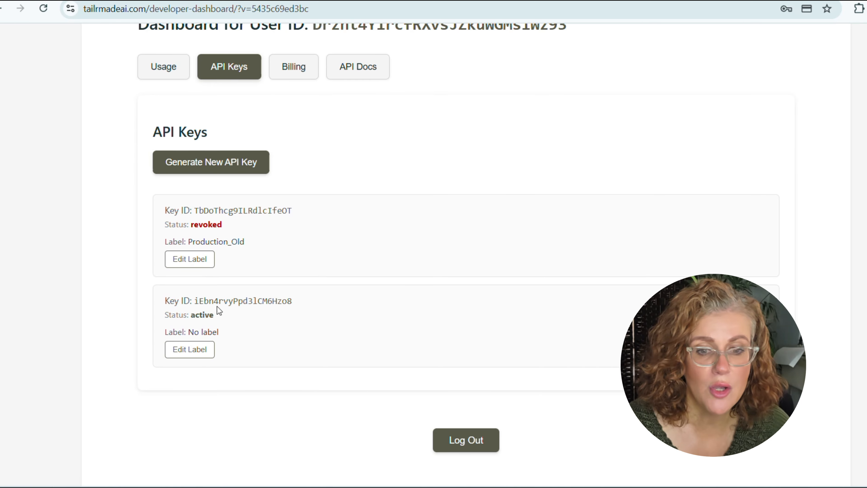
left_click(225, 164)
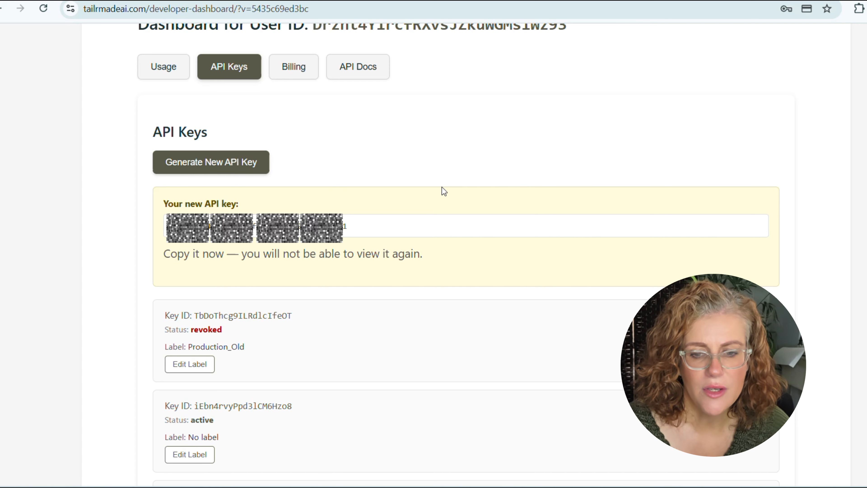
double_click(319, 226)
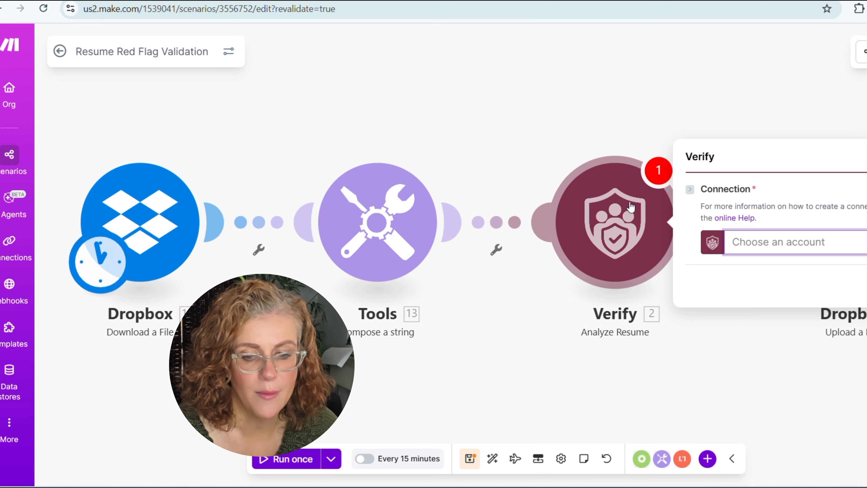
Step: Back in the Make scenario, create My Verify API connection for the Verify module with the copied API key and save the module
left_click(866, 242)
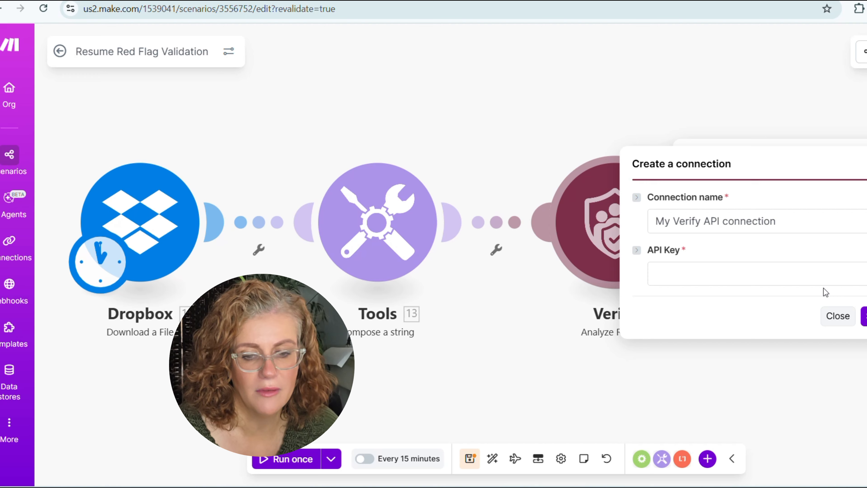
left_click(737, 277)
key("ctrl+v")
left_click(866, 316)
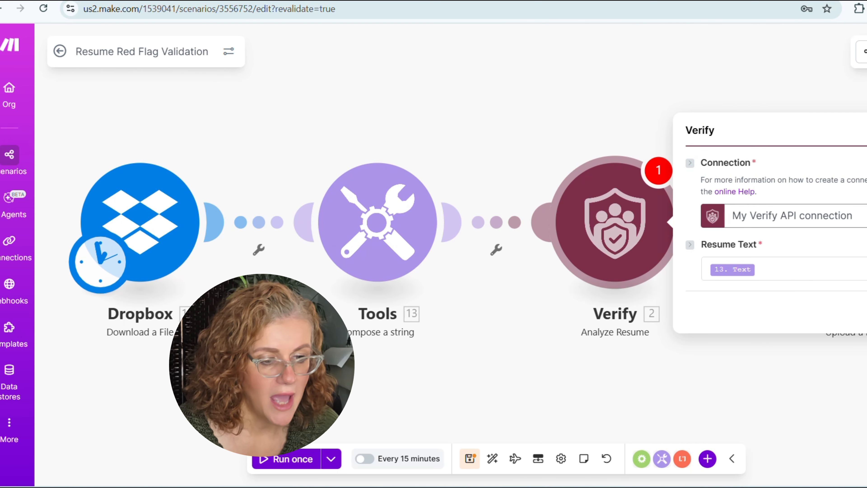
left_click(866, 312)
Step: Assign the existing Dropbox connection to the Upload a File module at the end of the scenario and save the module
left_click_drag(765, 314, 645, 300)
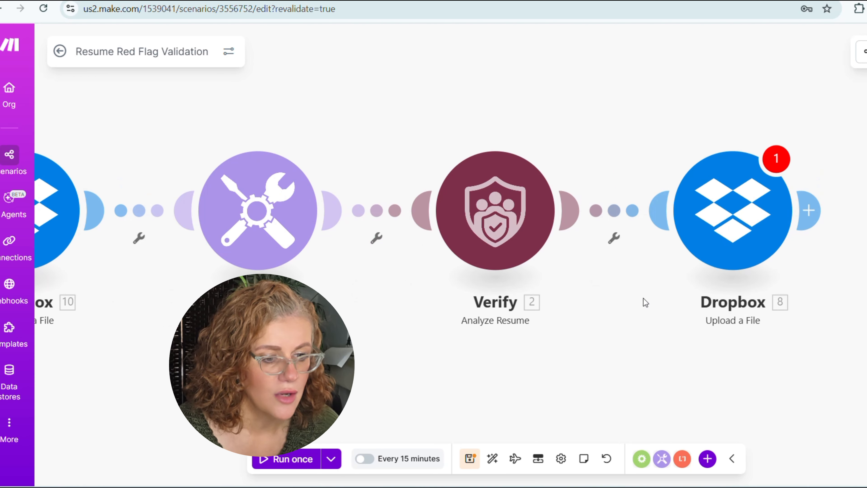
left_click(739, 270)
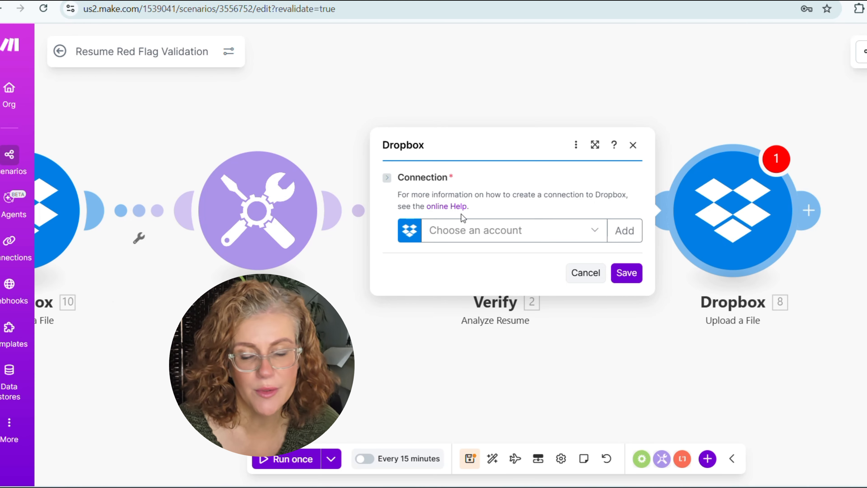
left_click(567, 229)
left_click(545, 251)
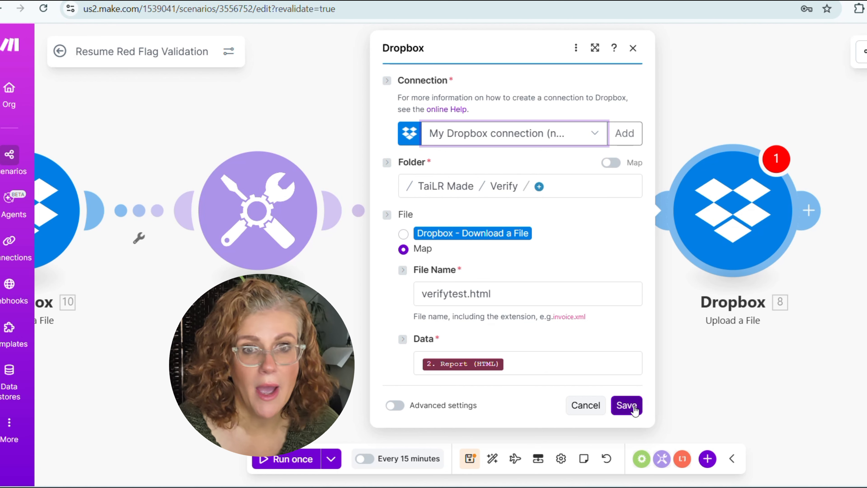
left_click(627, 405)
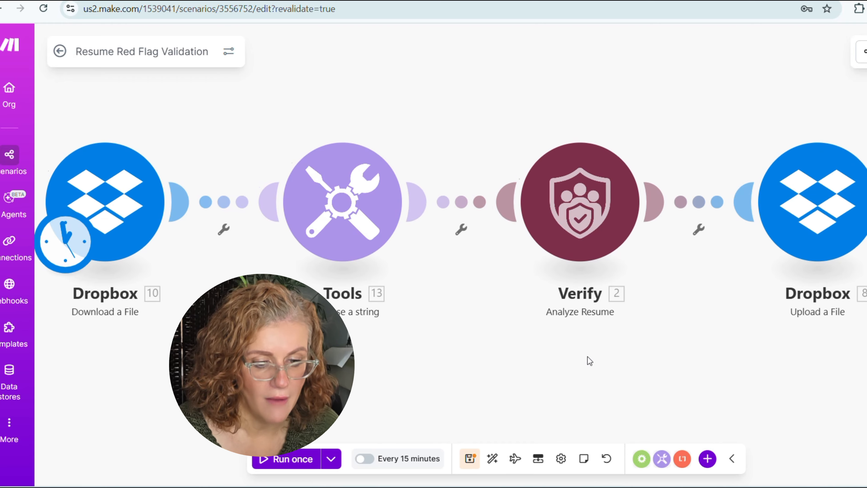
Step: Save the Resume Red Flag Validation scenario and run it once
left_click(470, 458)
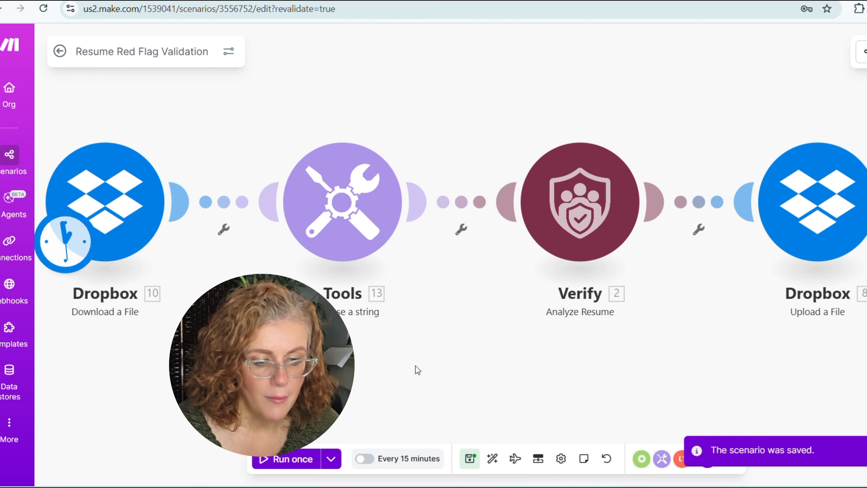
left_click(286, 459)
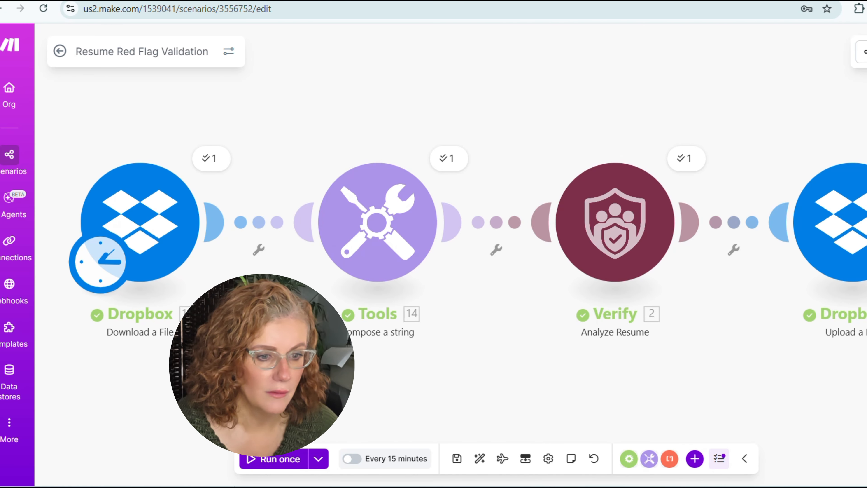
Step: Open the verifytest HTML report from the Dropbox Verify folder and examine its overall risk level and the individual checks
left_click(234, 487)
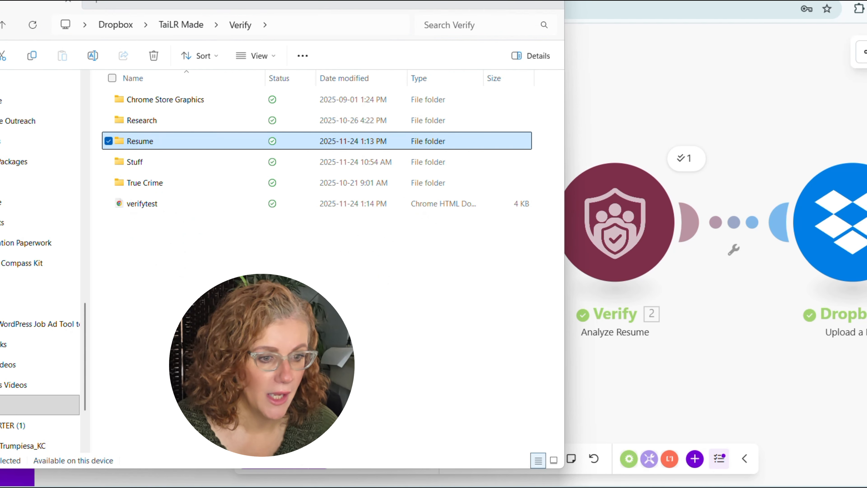
double_click(158, 208)
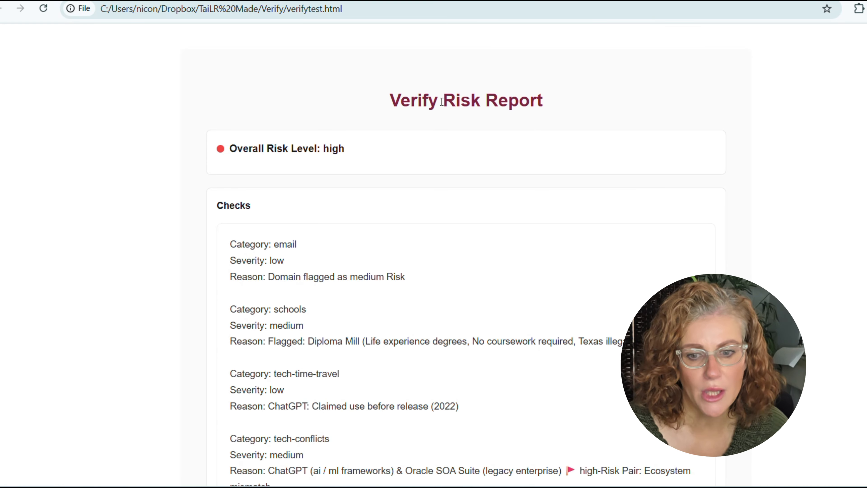
scroll(338, 274, "down", 2)
scroll(343, 273, "down", 2)
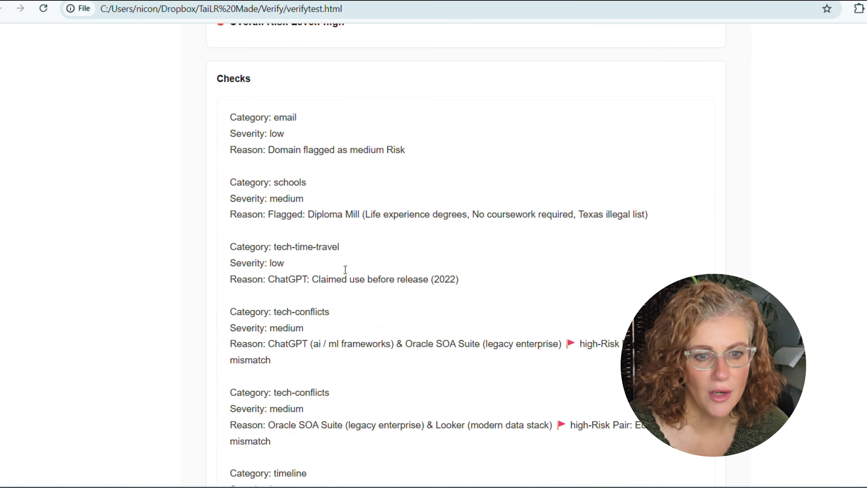
scroll(346, 171, "down", 2)
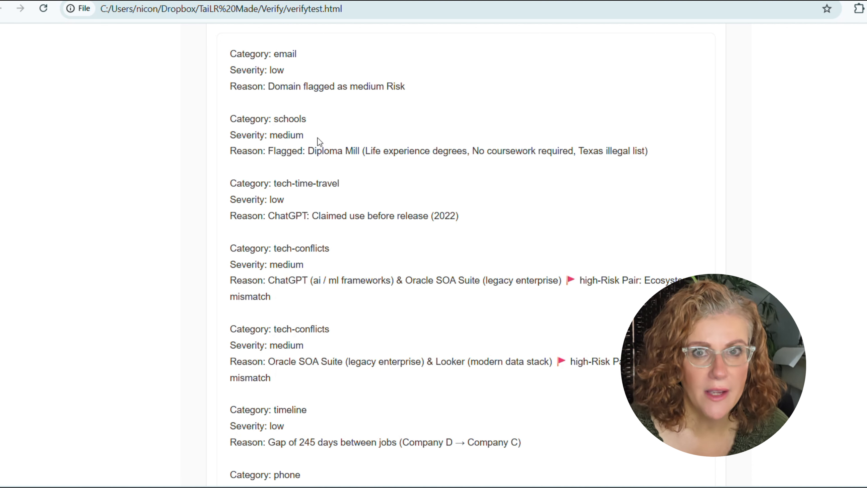
left_click_drag(336, 151, 383, 151)
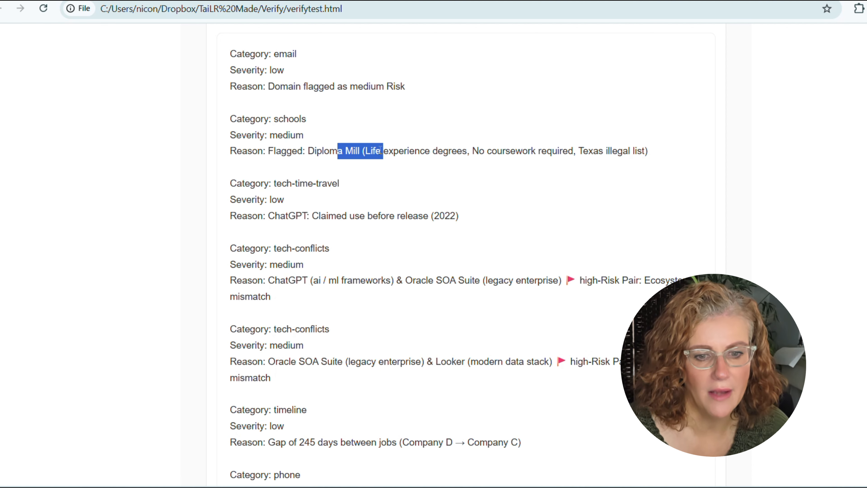
left_click(383, 151)
scroll(383, 249, "up", 1)
scroll(383, 250, "up", 5)
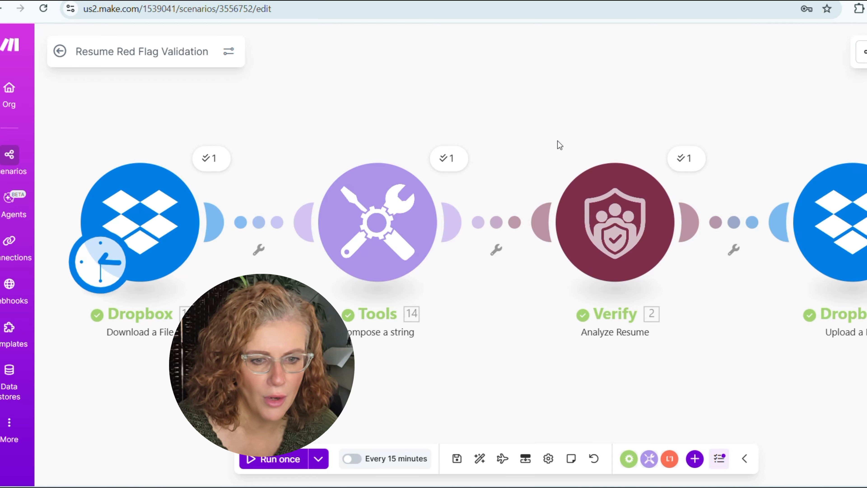
Step: Return to the scenario and inspect the run details of the Verify module's operation
scroll(601, 129, "right", 5)
left_click(466, 155)
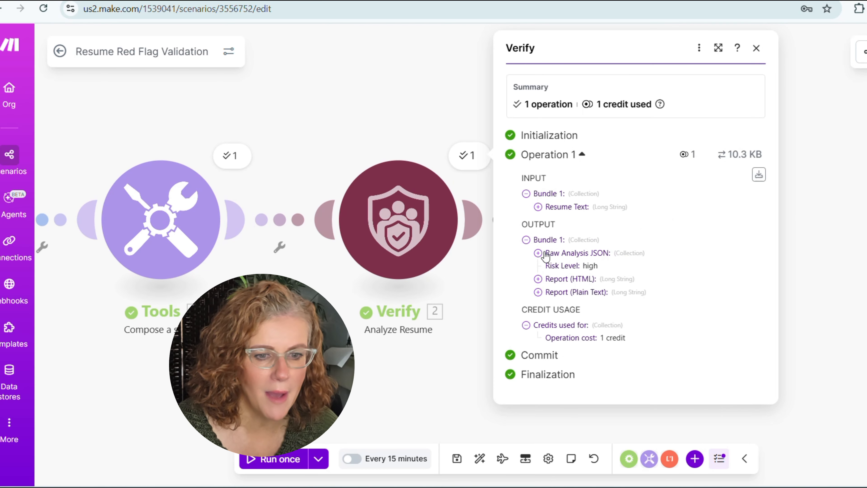
Step: Look over the HTML report source in the Verify output bundle and expand the flags collection inside Raw Analysis JSON
left_click(538, 279)
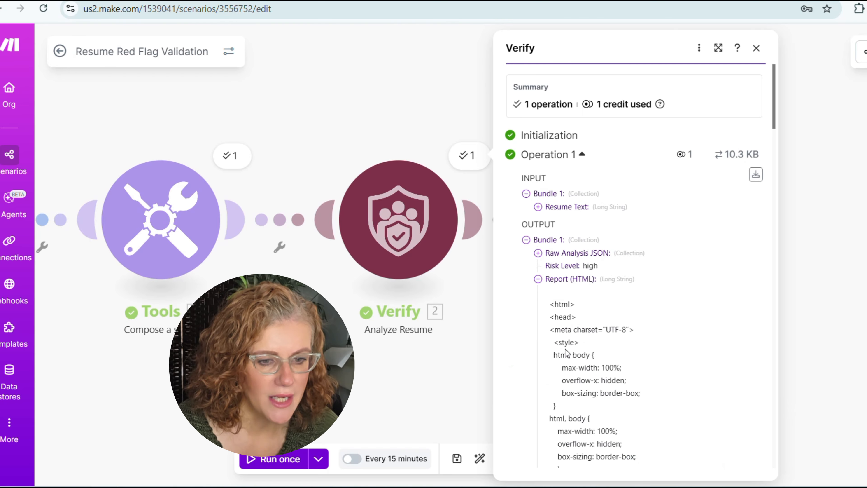
left_click(538, 280)
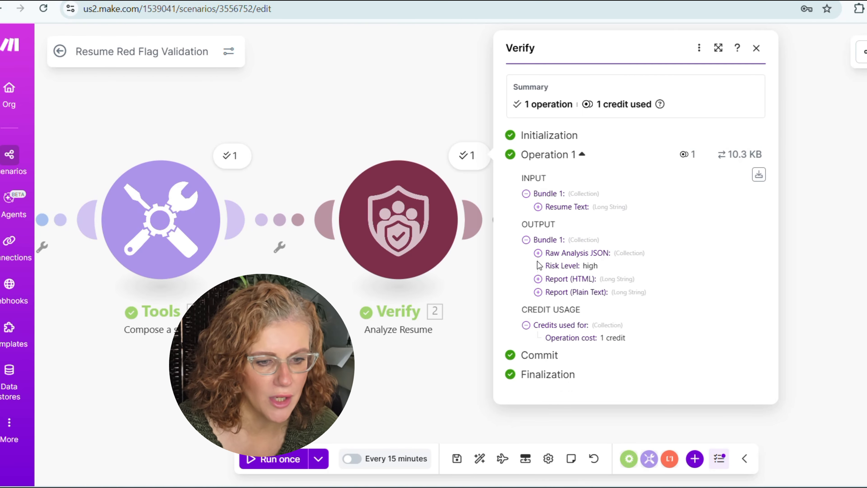
left_click(538, 253)
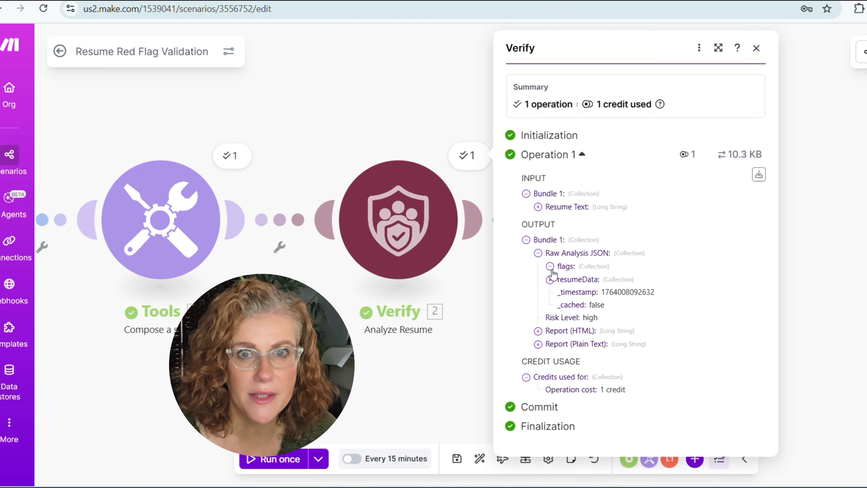
left_click(550, 266)
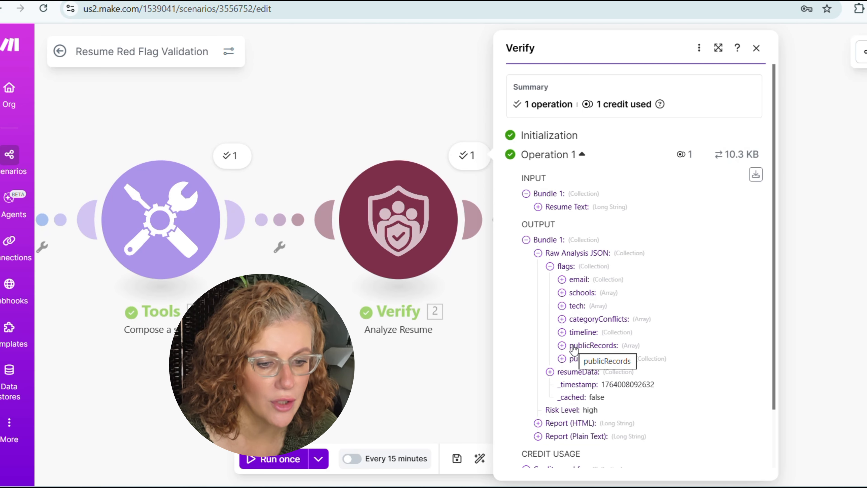
Step: Examine the first entry of the publicRecords array among the analysis flags
scroll(573, 348, "down", 2)
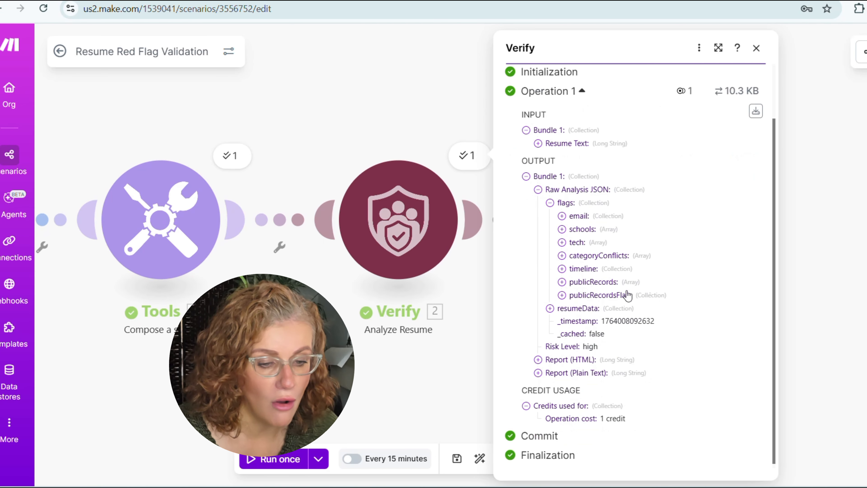
left_click(562, 282)
left_click(574, 296)
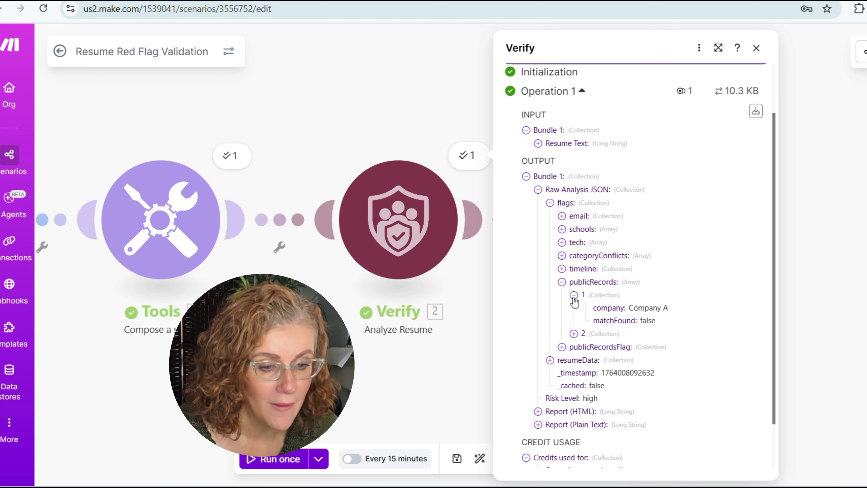
Step: Examine the email flag and the first schools entry, including their flagged reasons, and look through the rest of the output
left_click(562, 216)
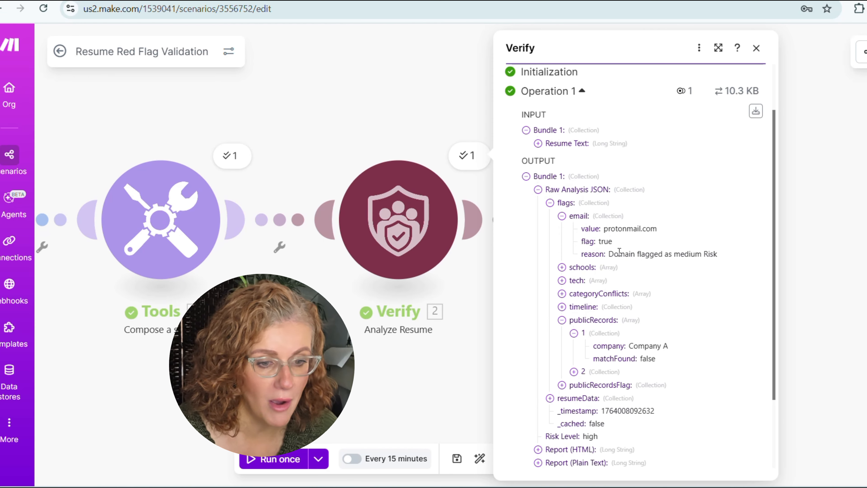
left_click(562, 268)
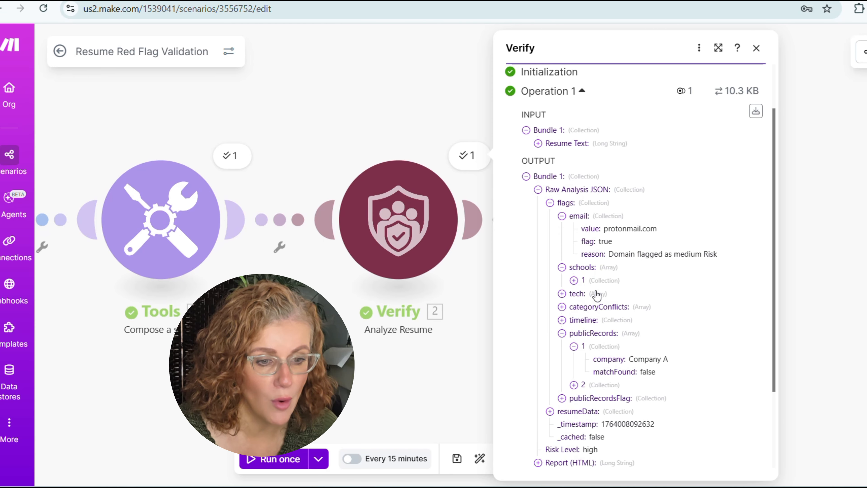
left_click(574, 281)
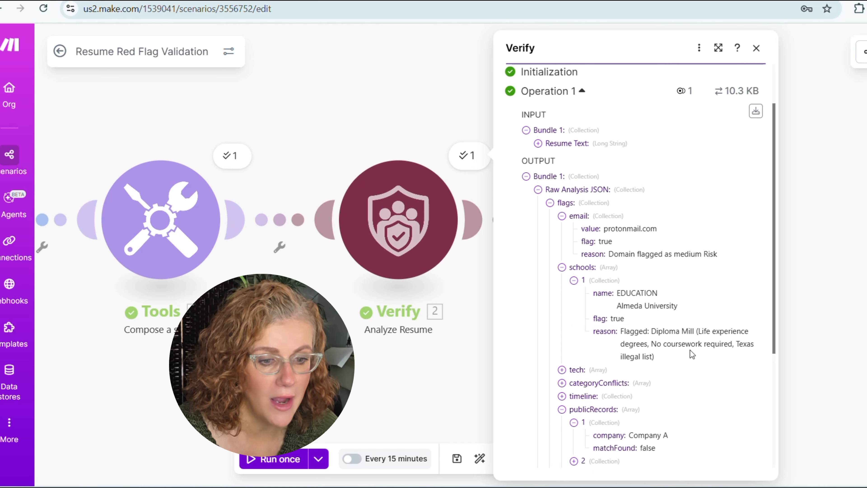
scroll(692, 354, "down", 2)
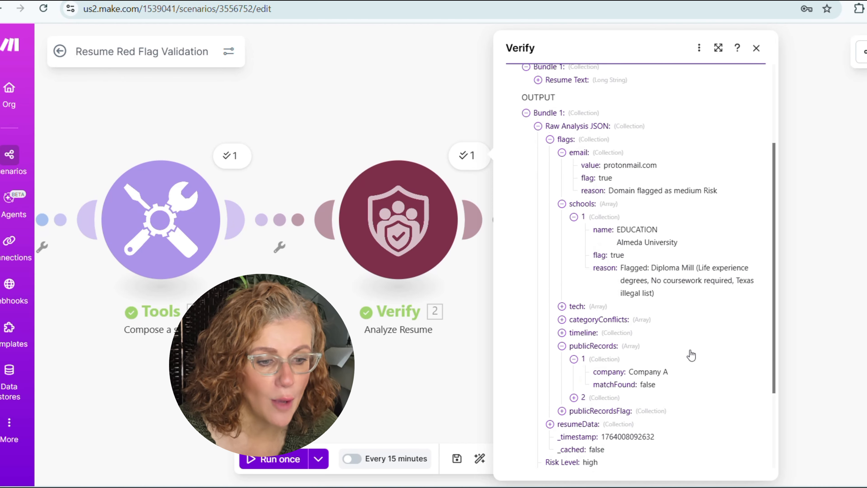
scroll(691, 355, "down", 4)
scroll(691, 355, "up", 10)
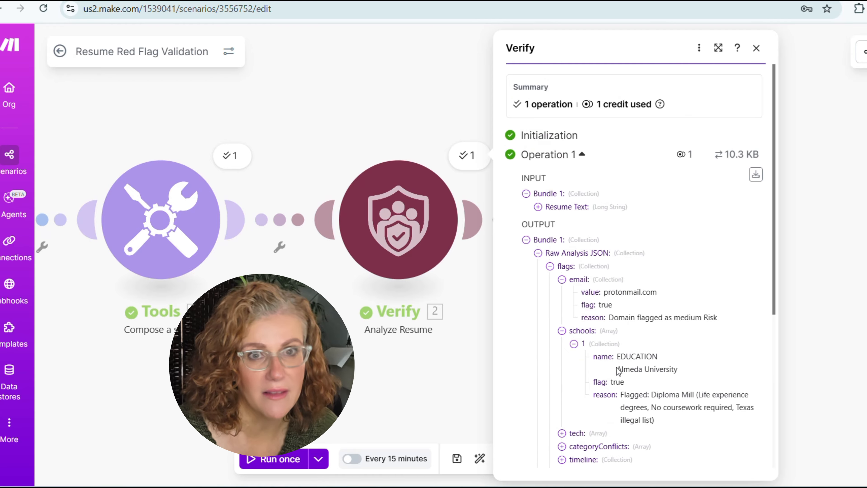